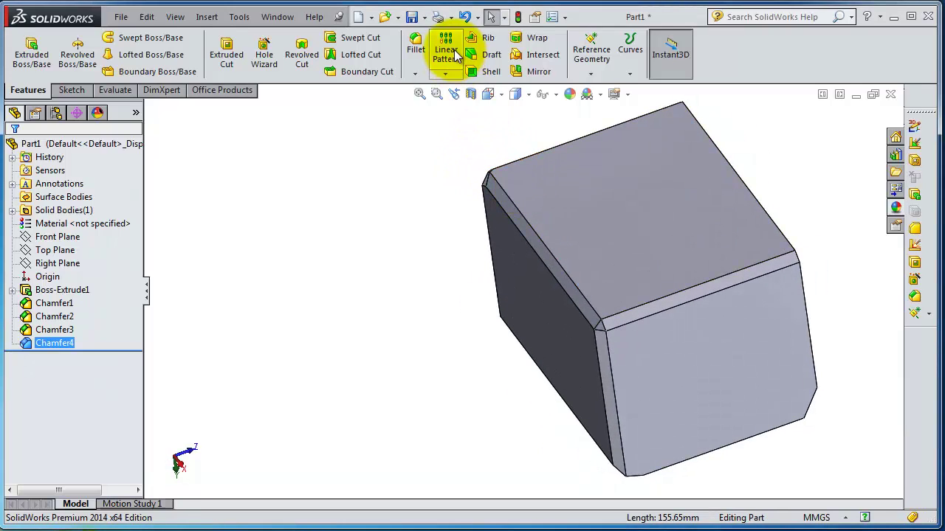
# Select the block's top face and start a Hole Wizard hole on it.
pyautogui.scroll(3, 738, 226)
pyautogui.click(753, 267)
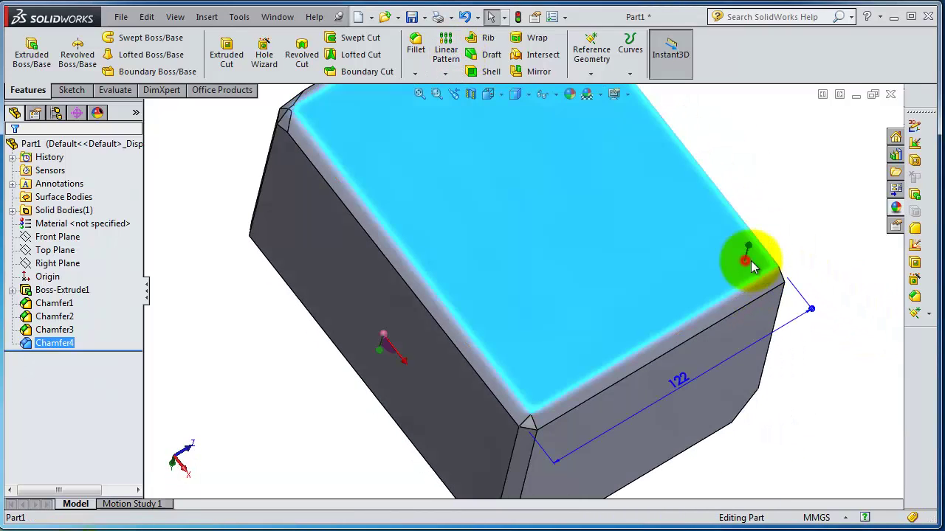
pyautogui.click(264, 52)
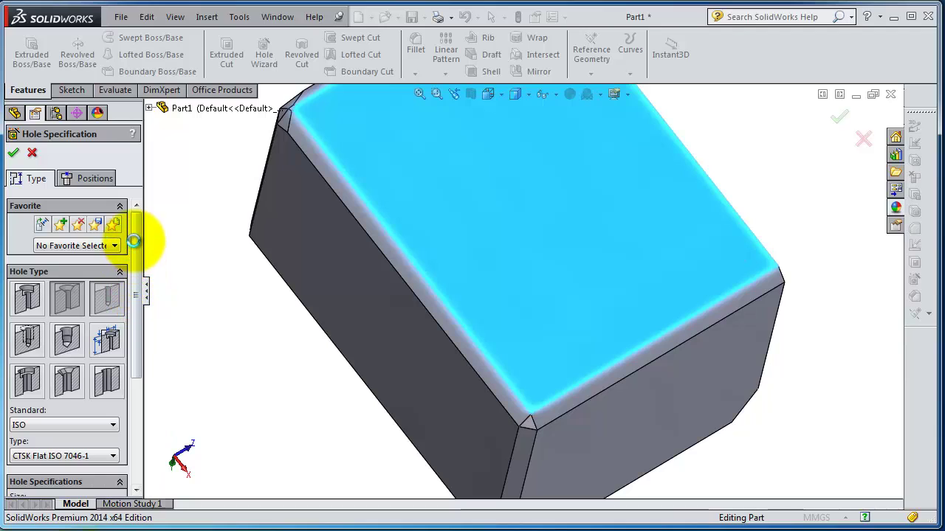
# Make the hole an ISO dowel hole of size Ø5.0.
pyautogui.click(109, 298)
pyautogui.scroll(-5, 129, 336)
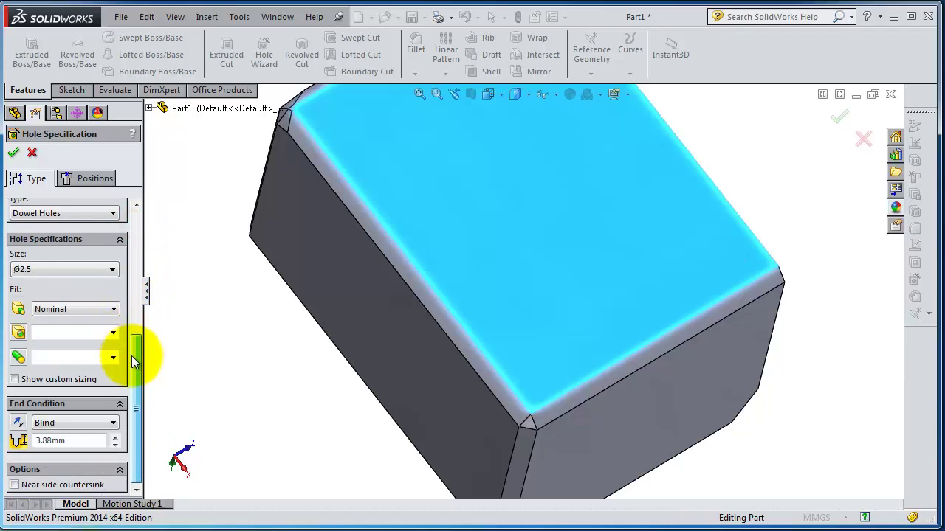
pyautogui.moveTo(134, 353); pyautogui.dragTo(136, 286)
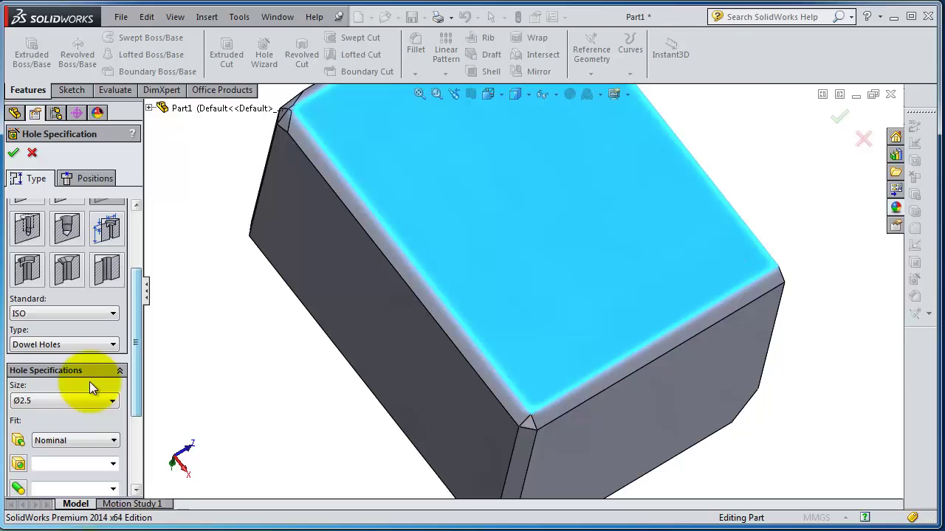
pyautogui.click(83, 400)
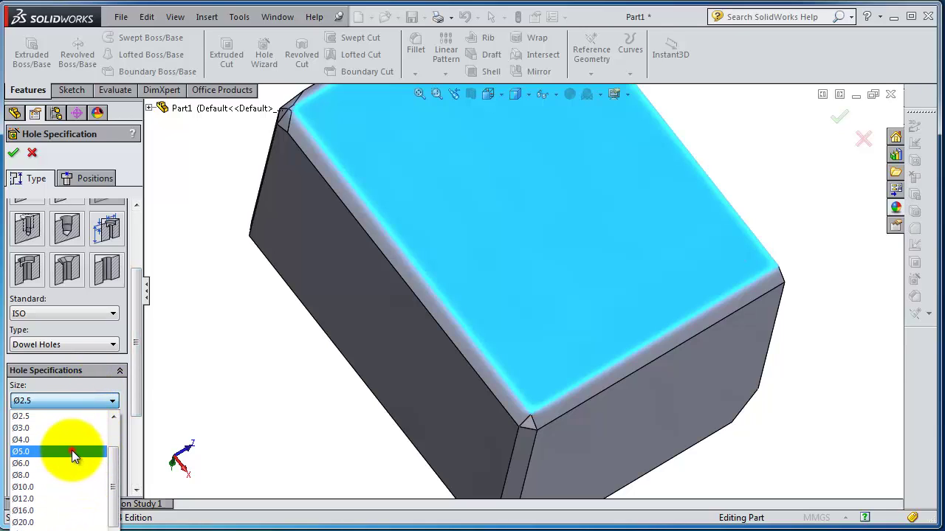
pyautogui.click(72, 451)
pyautogui.moveTo(136, 361); pyautogui.dragTo(128, 380)
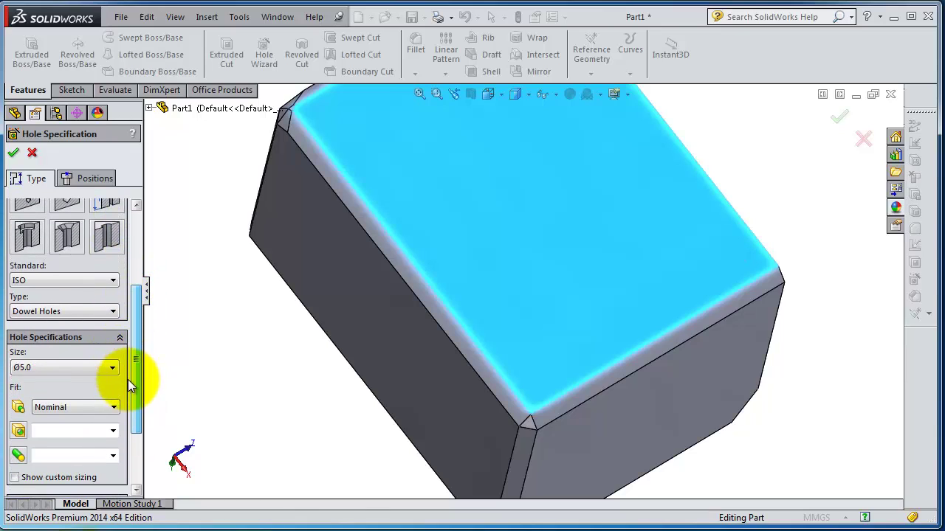
# Set the hole's end condition to Through All.
pyautogui.click(82, 312)
pyautogui.moveTo(134, 336); pyautogui.dragTo(154, 406)
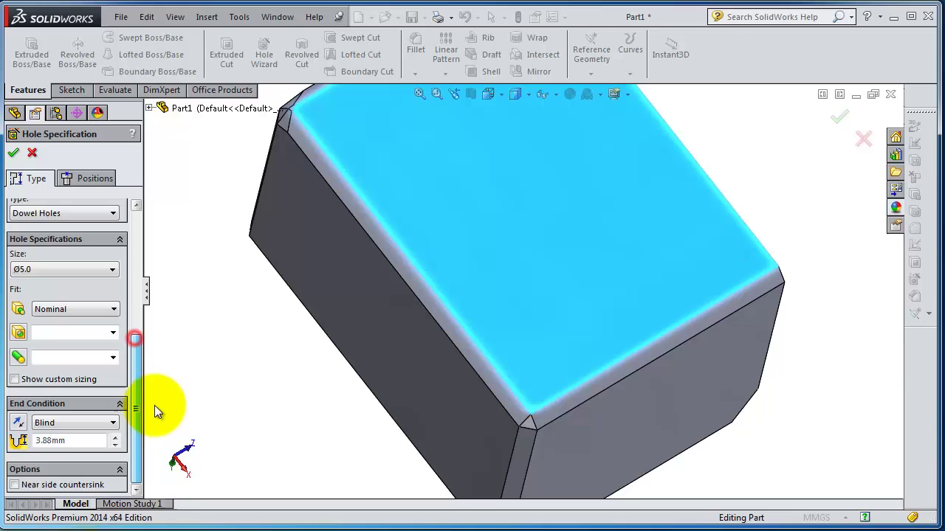
pyautogui.click(103, 423)
pyautogui.click(99, 446)
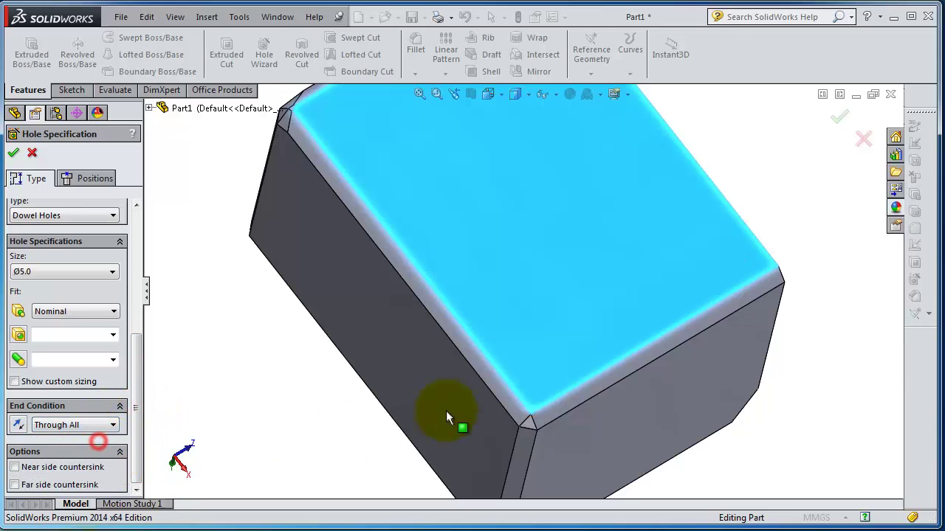
pyautogui.click(744, 265)
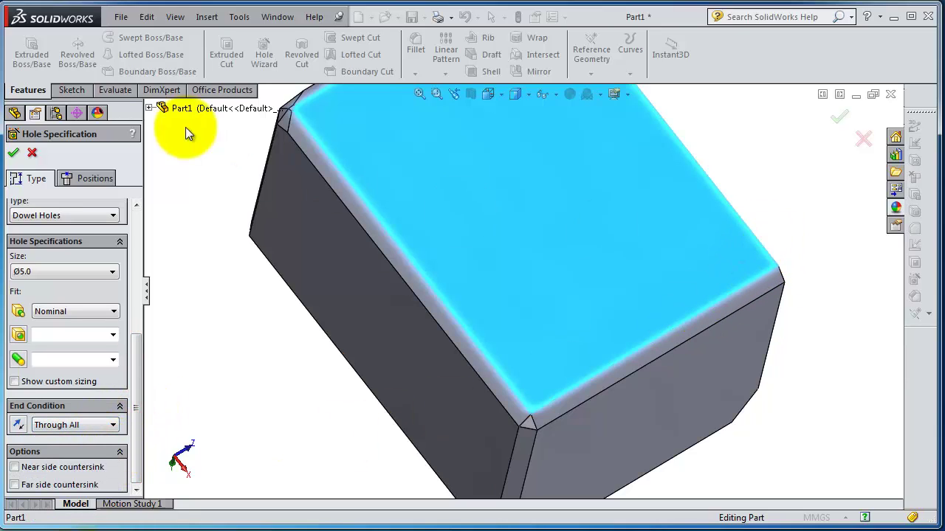
pyautogui.click(76, 179)
# Place the Ø5.0 dowel hole near the top-face corner and confirm it as Dowel Hole1.
pyautogui.click(743, 260)
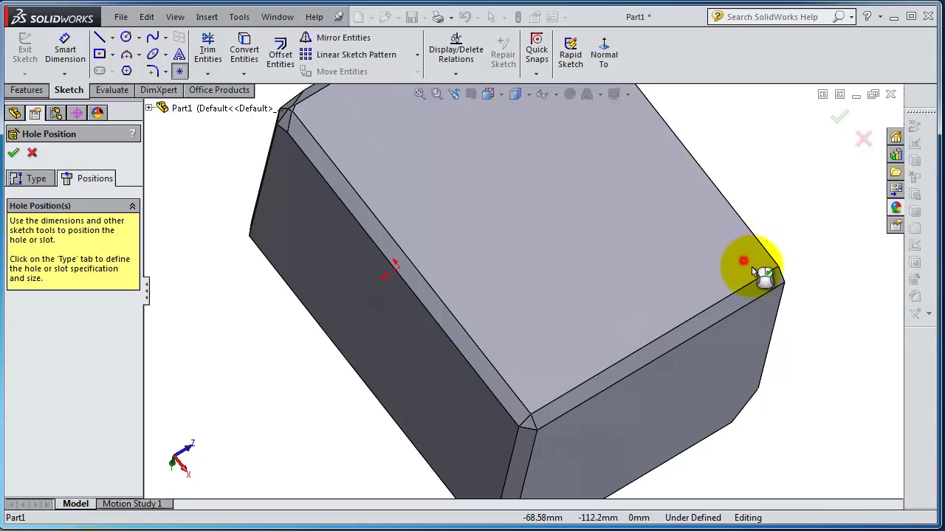
pyautogui.moveTo(811, 288)
pyautogui.mouseDown(button='middle')
pyautogui.moveTo(755, 280)
pyautogui.moveTo(759, 306)
pyautogui.moveTo(843, 314)
pyautogui.mouseUp(button='middle')
pyautogui.click(13, 153)
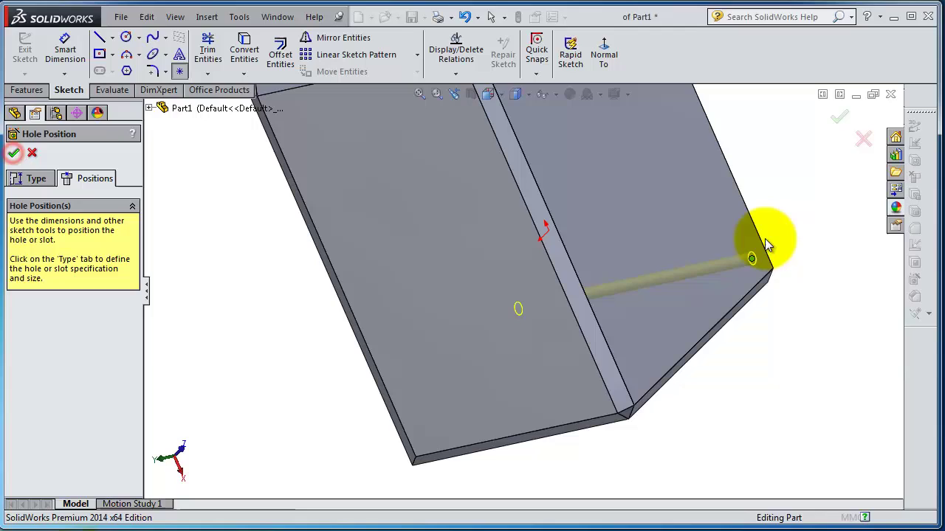
pyautogui.moveTo(786, 255); pyautogui.dragTo(665, 310, button='middle')
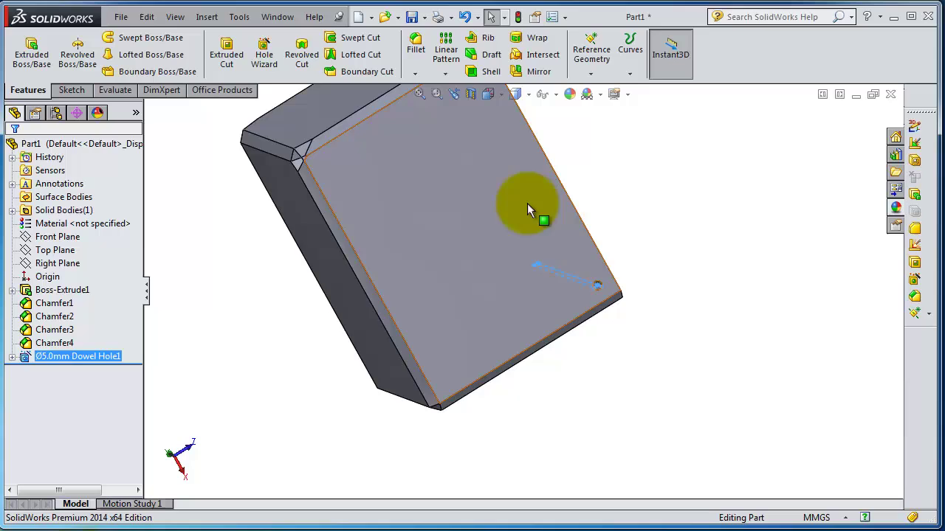
pyautogui.moveTo(527, 205)
pyautogui.mouseDown(button='middle')
pyautogui.moveTo(600, 264)
pyautogui.moveTo(594, 217)
pyautogui.moveTo(586, 285)
pyautogui.mouseUp(button='middle')
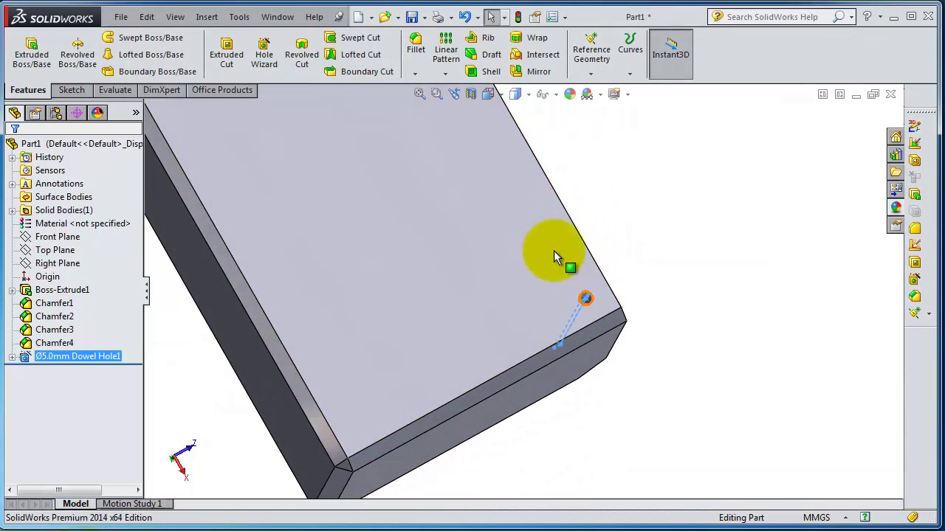
pyautogui.scroll(3, 554, 251)
pyautogui.scroll(-2, 553, 205)
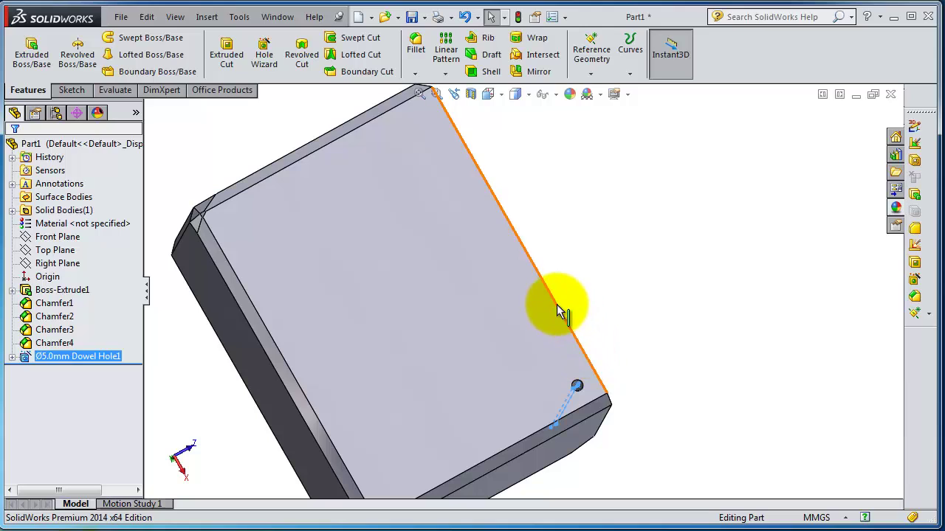
# Start a linear pattern of Ø5.0mm Dowel Hole1 and activate the Direction 1 field.
pyautogui.click(445, 73)
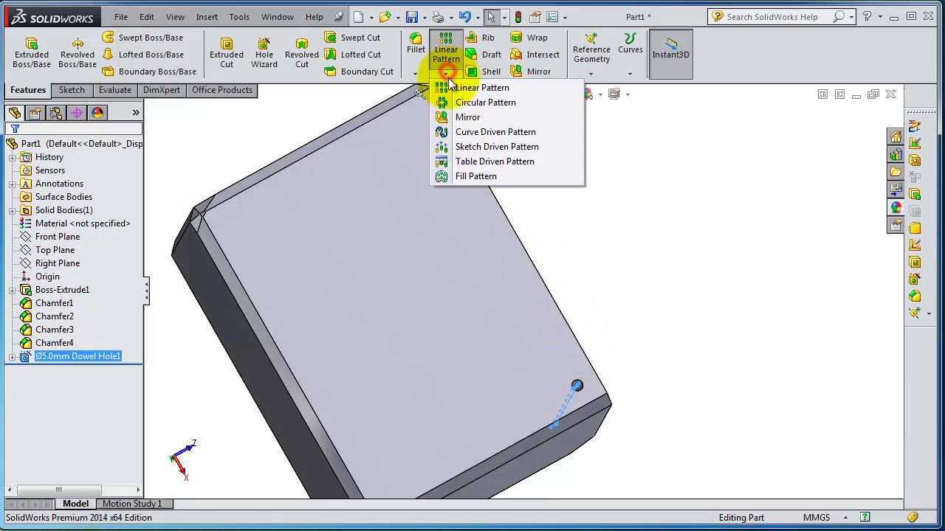
pyautogui.click(473, 88)
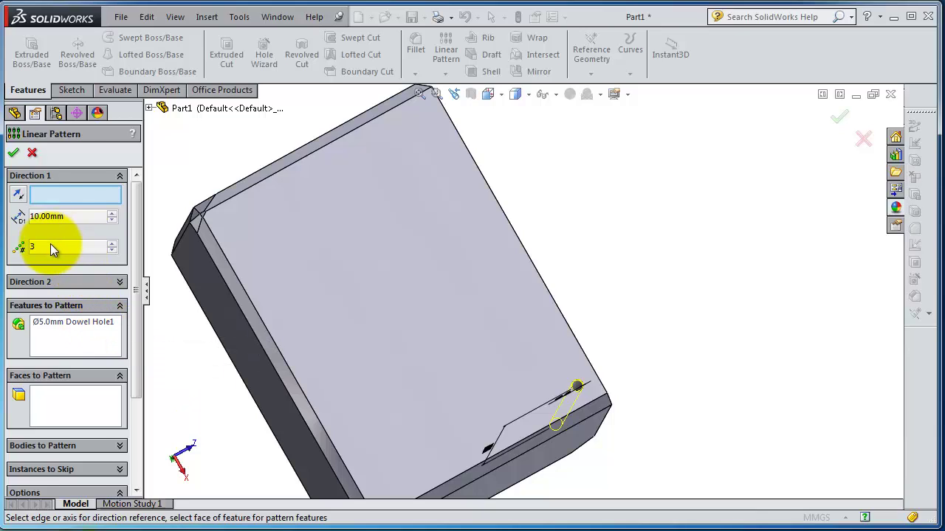
pyautogui.click(109, 245)
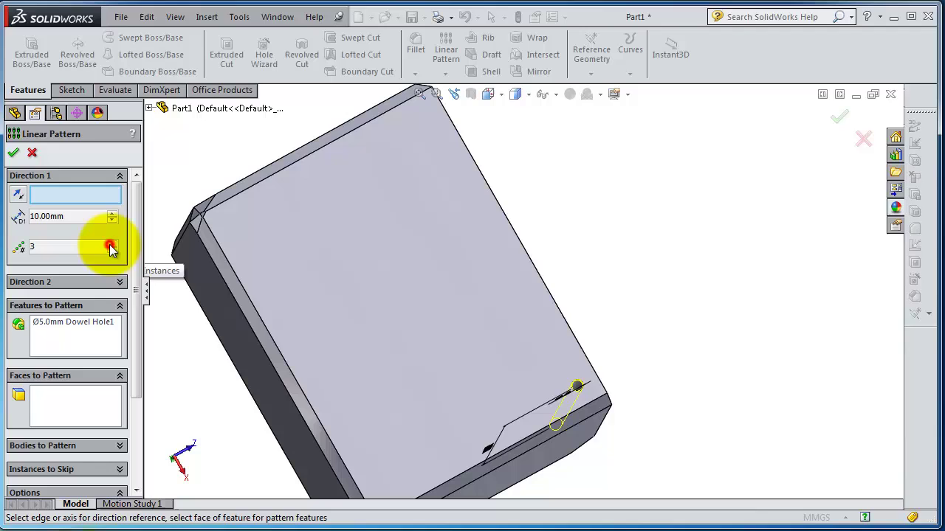
pyautogui.click(68, 200)
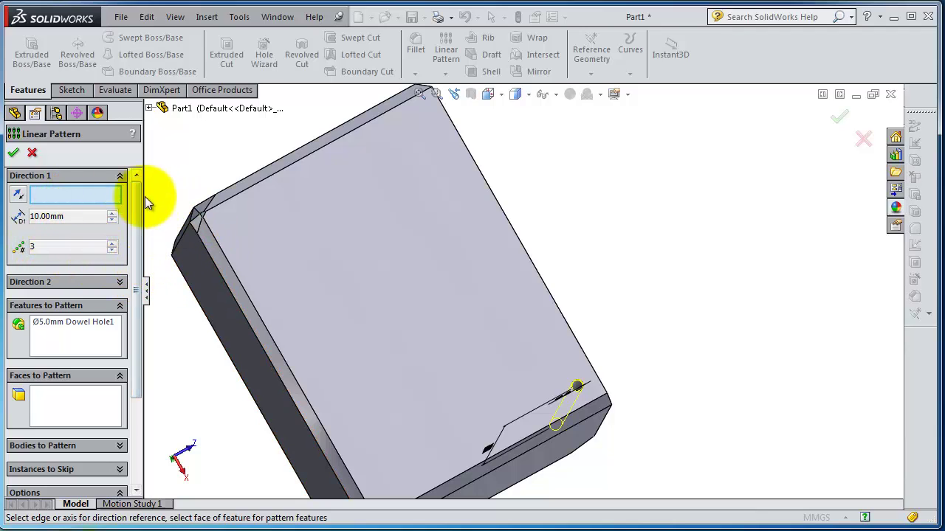
# Pattern the hole along the near edge as 5 instances spaced 20 mm apart.
pyautogui.click(511, 451)
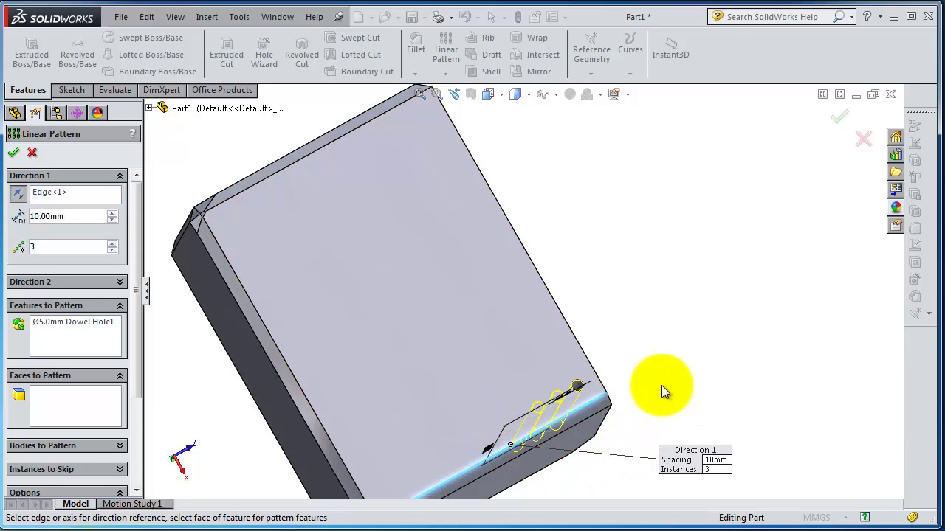
pyautogui.moveTo(665, 390); pyautogui.dragTo(635, 318, button='middle')
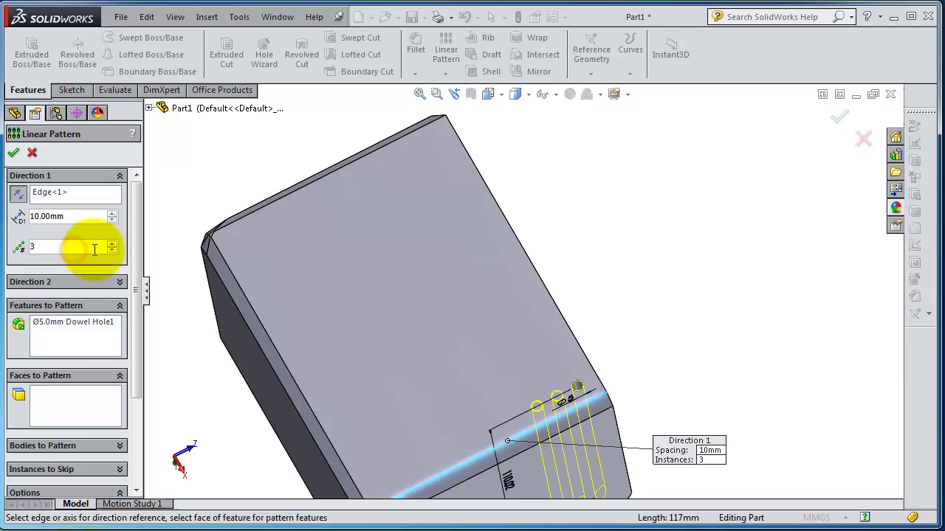
pyautogui.doubleClick(82, 248)
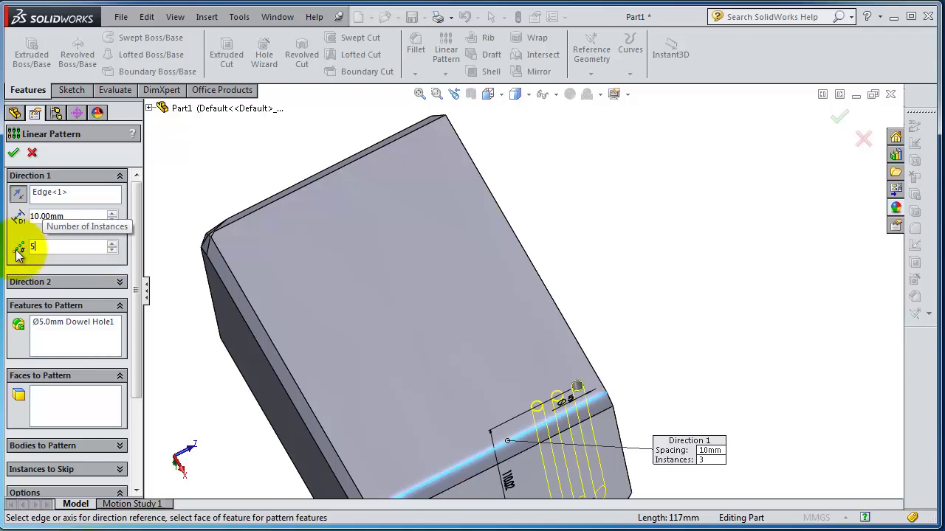
pyautogui.write('5')
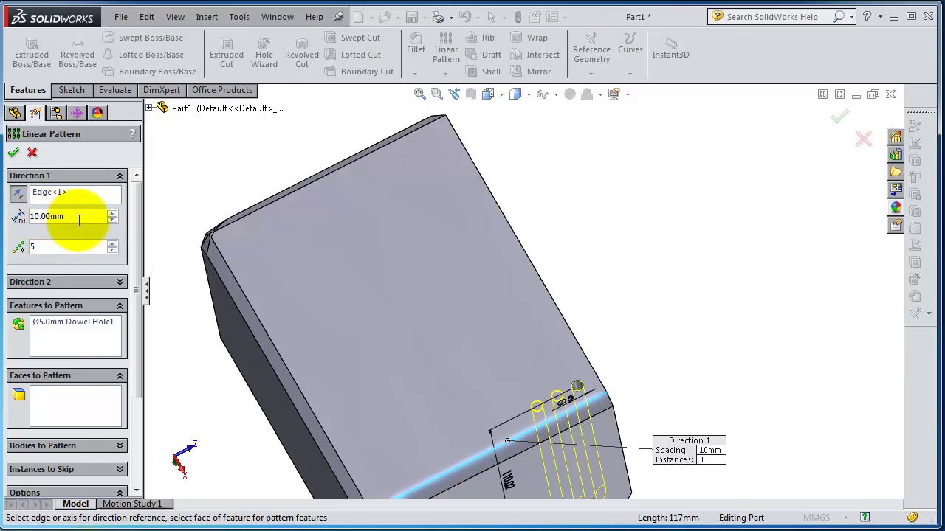
pyautogui.click(111, 214)
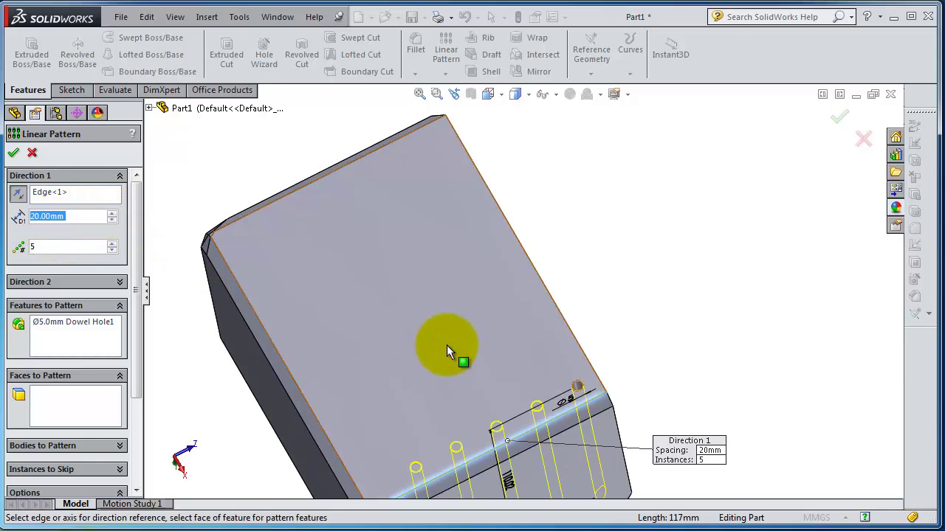
pyautogui.moveTo(446, 344); pyautogui.dragTo(504, 358, button='middle')
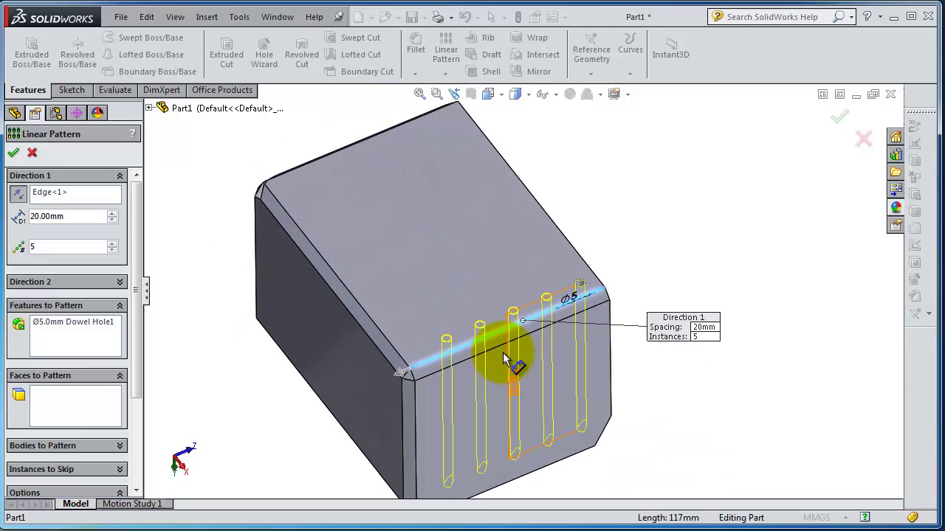
pyautogui.moveTo(139, 251)
pyautogui.mouseDown()
pyautogui.moveTo(147, 305)
pyautogui.moveTo(152, 254)
pyautogui.mouseUp()
pyautogui.click(13, 153)
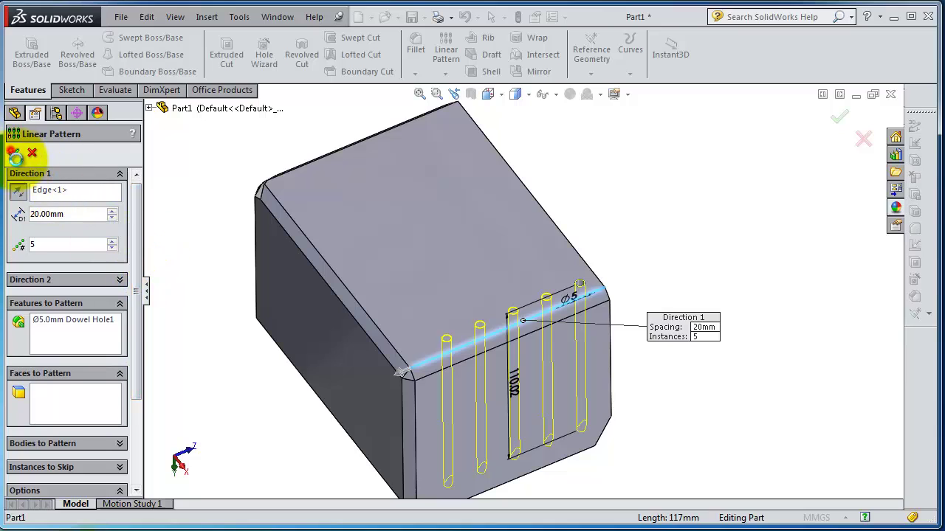
pyautogui.moveTo(639, 284); pyautogui.dragTo(648, 352, button='middle')
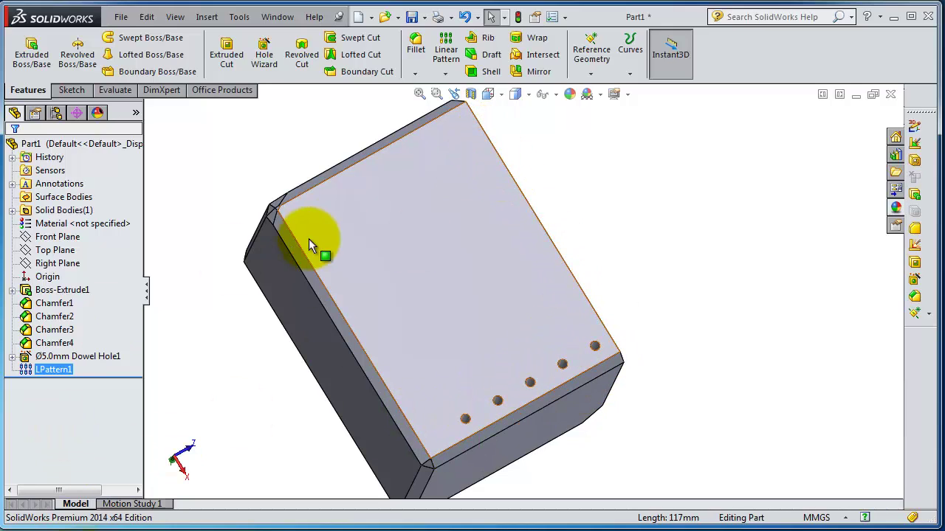
# Repeat the hole row five times along the block edge at 10 mm spacing as LPattern2.
pyautogui.click(439, 54)
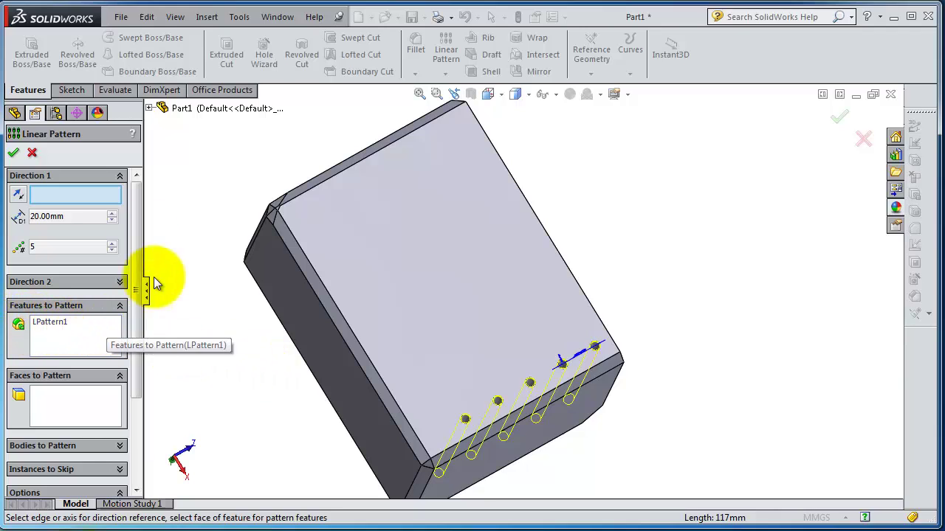
pyautogui.click(589, 302)
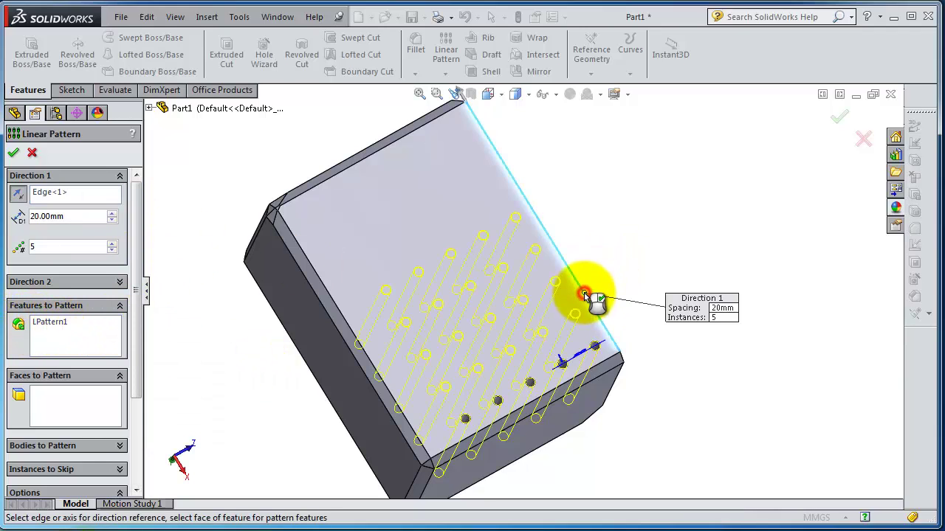
pyautogui.click(112, 214)
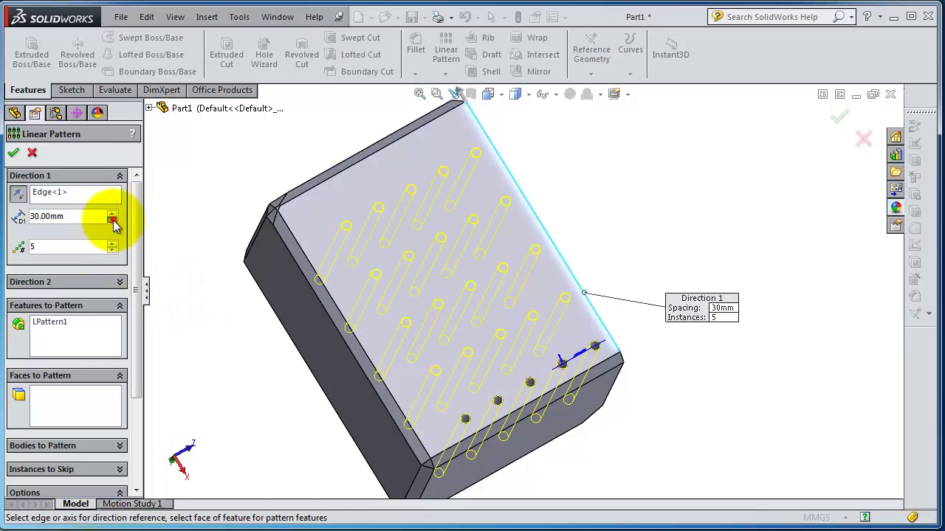
pyautogui.click(13, 153)
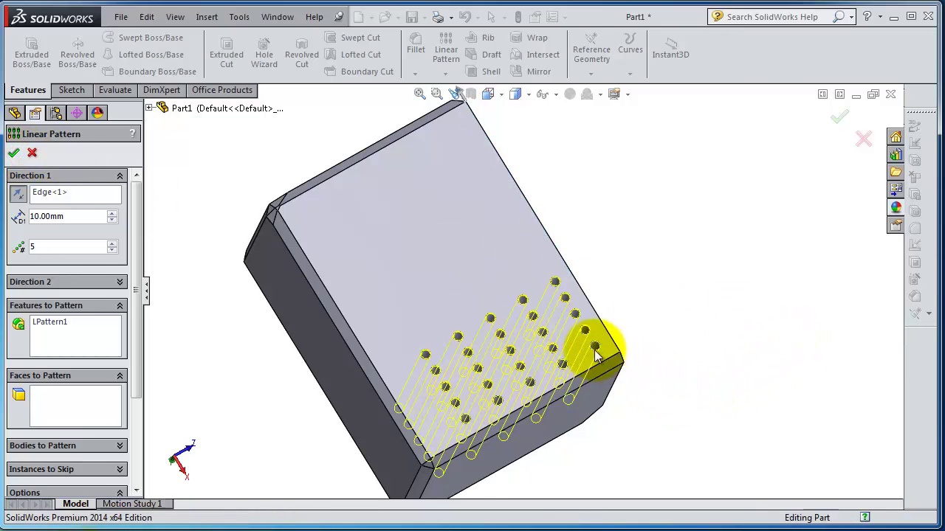
pyautogui.moveTo(597, 344); pyautogui.dragTo(795, 232, button='middle')
# Select Ø5.0mm Dowel Hole1 in the FeatureManager tree and start another Linear Pattern.
pyautogui.click(44, 357)
pyautogui.scroll(-5, 753, 243)
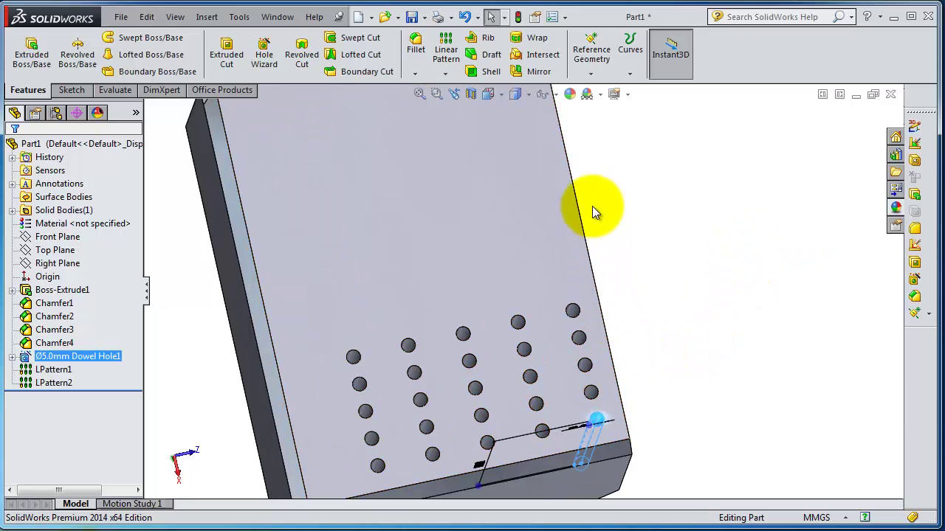
pyautogui.scroll(3, 649, 349)
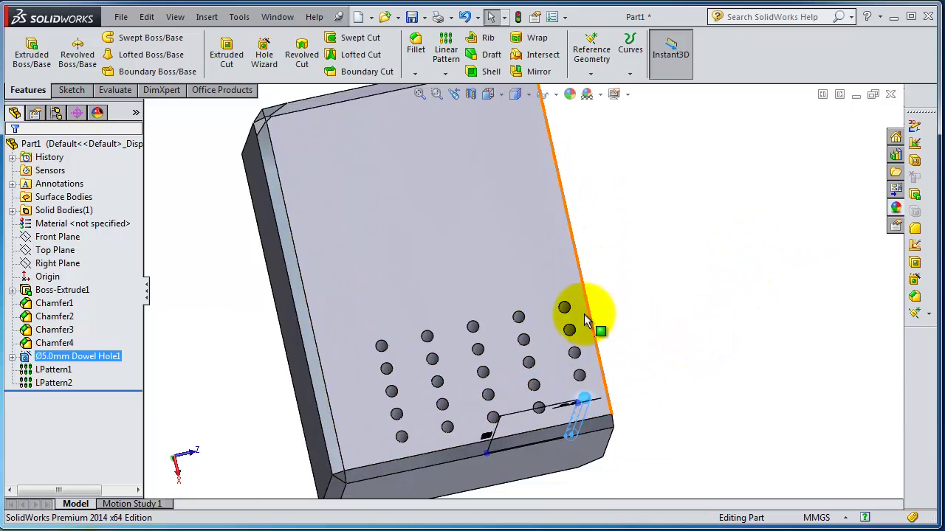
pyautogui.scroll(1, 572, 310)
pyautogui.click(445, 74)
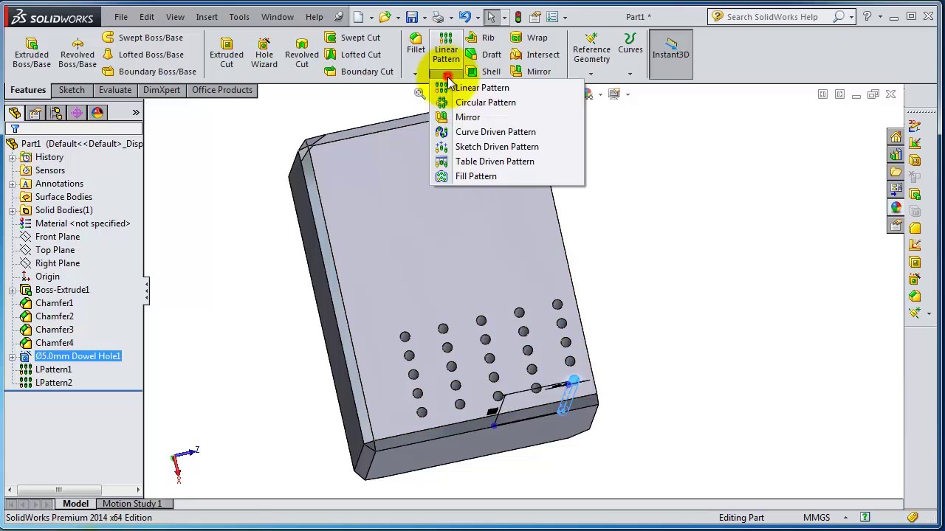
pyautogui.click(467, 143)
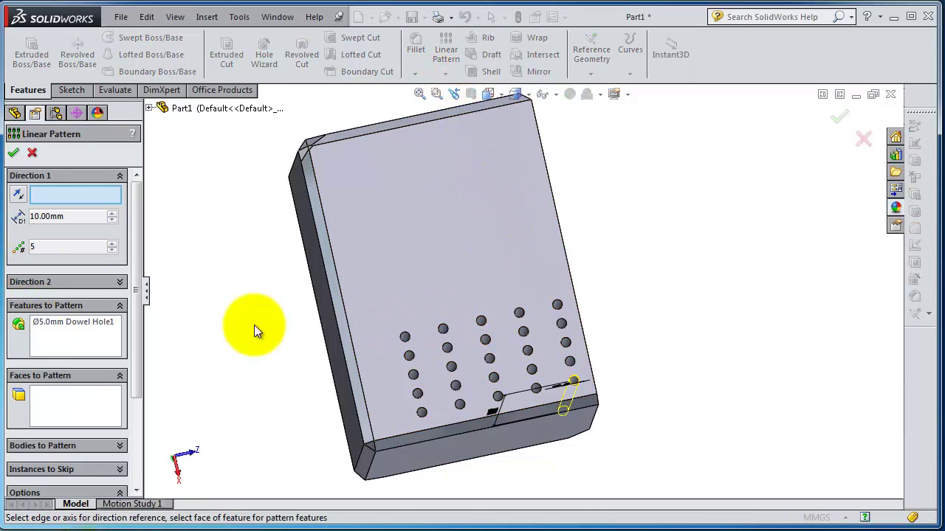
# Set Direction 1 along the top face's front edge with five holes 10 mm apart.
pyautogui.click(529, 410)
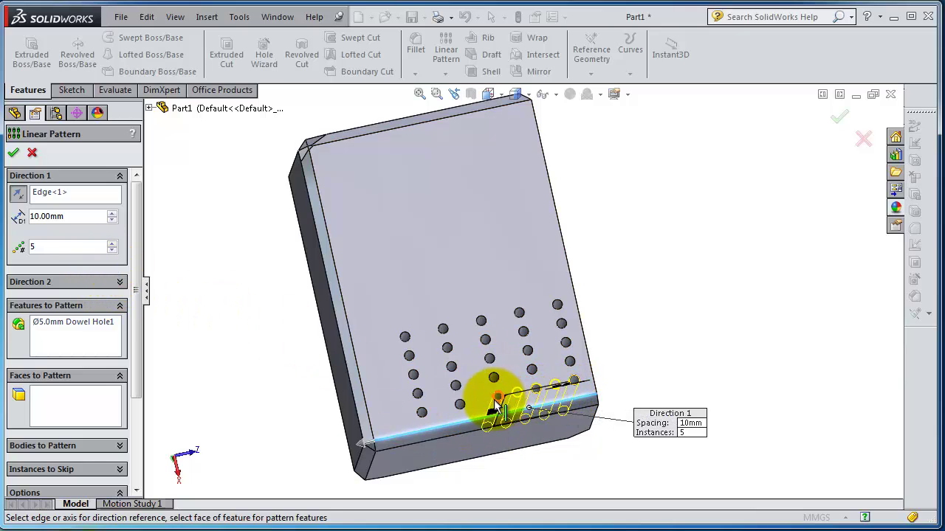
pyautogui.scroll(-2, 599, 404)
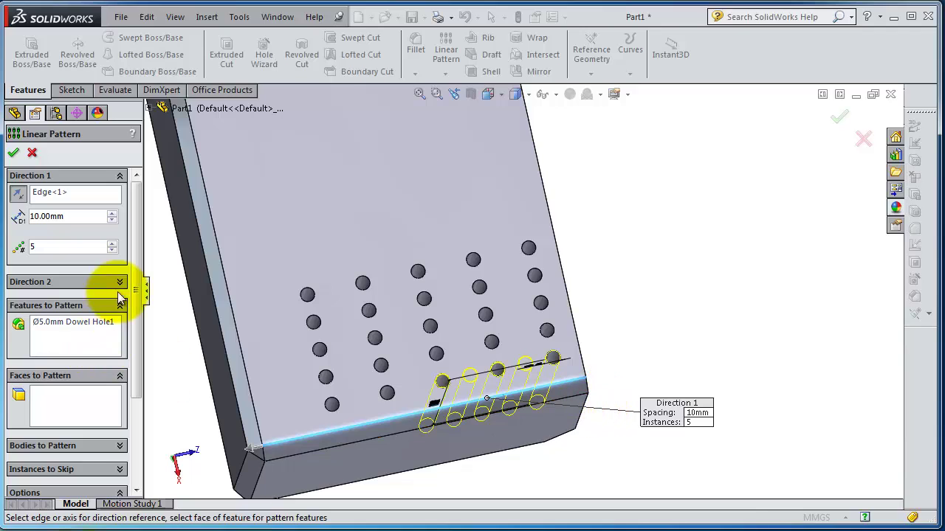
pyautogui.moveTo(135, 274); pyautogui.dragTo(99, 280)
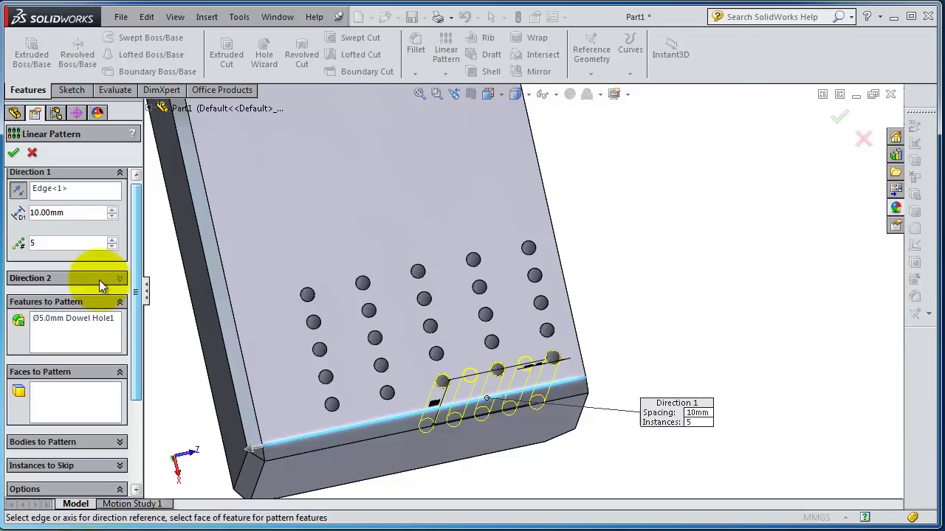
# Add Direction 2 along the side edge with 10 instances, previewing a 5×10 hole grid.
pyautogui.click(119, 278)
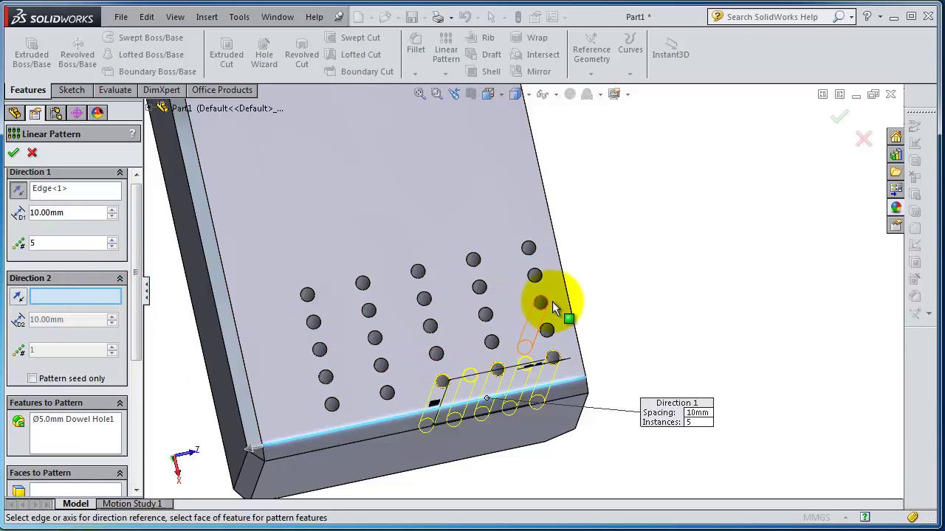
pyautogui.click(571, 301)
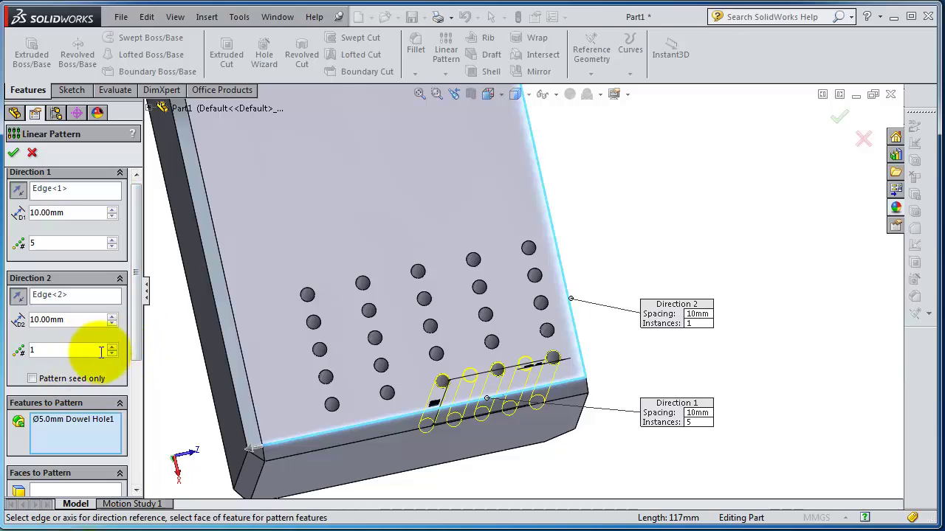
pyautogui.click(101, 352)
pyautogui.write('0')
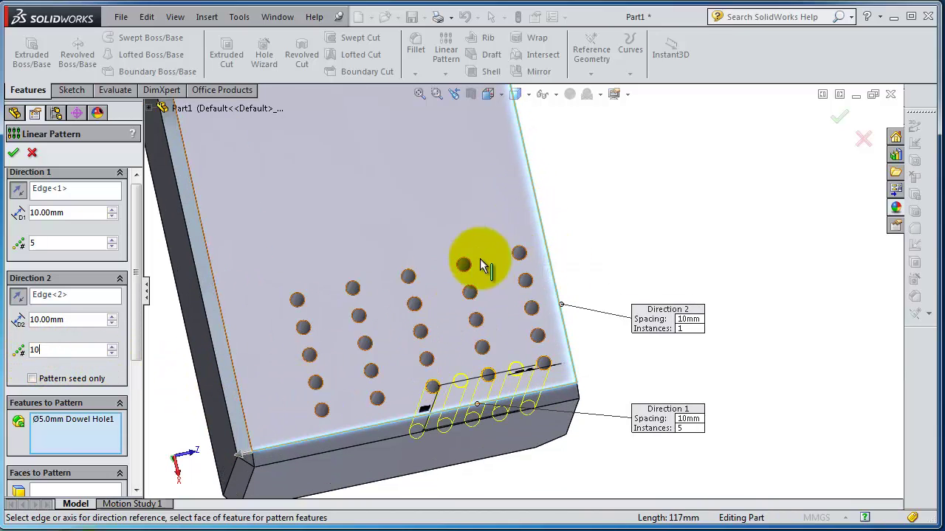
pyautogui.scroll(5, 483, 236)
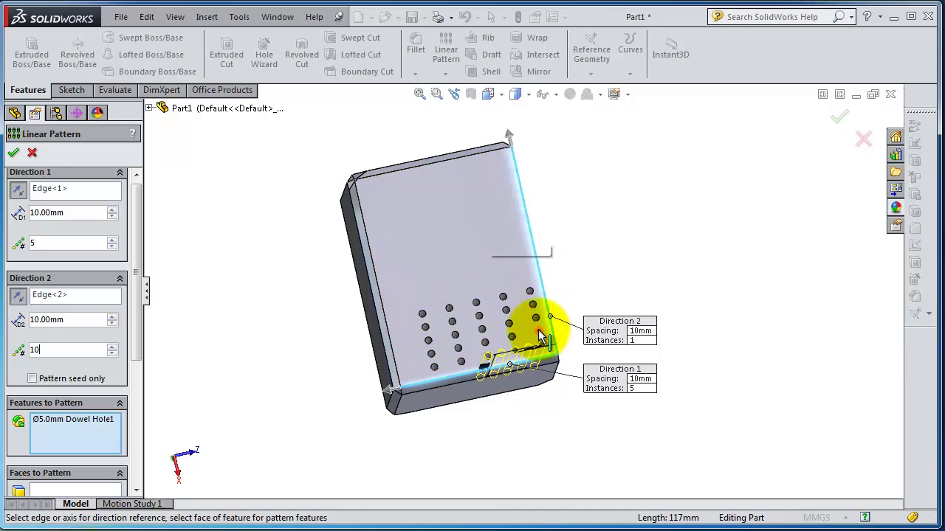
pyautogui.scroll(-2, 278, 362)
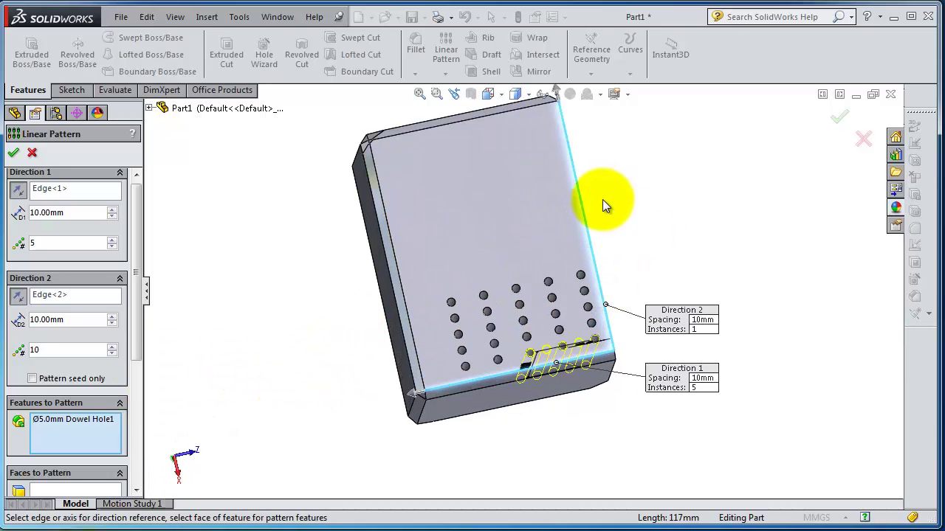
pyautogui.moveTo(135, 248); pyautogui.dragTo(121, 221)
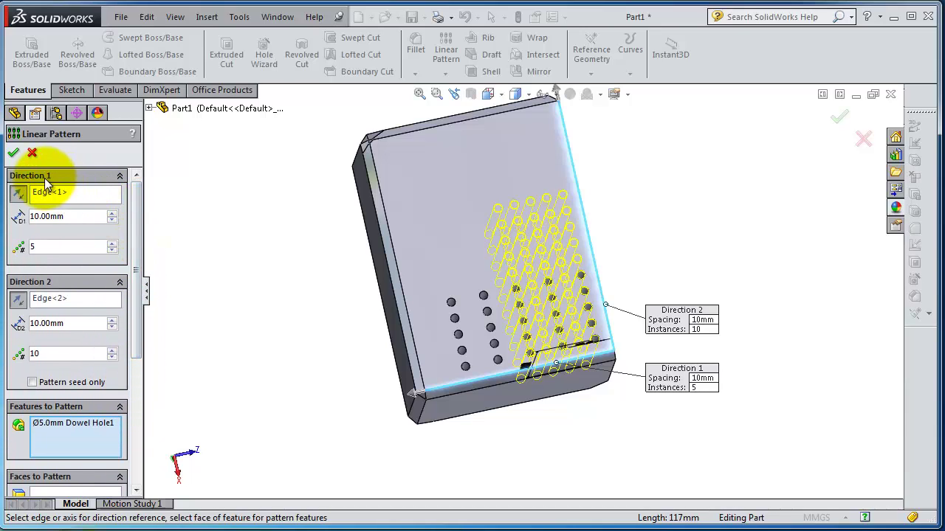
# Skip hole instances (3, 1), (5, 3), (5, 4) and four more across the grid.
pyautogui.moveTo(124, 304); pyautogui.dragTo(144, 429)
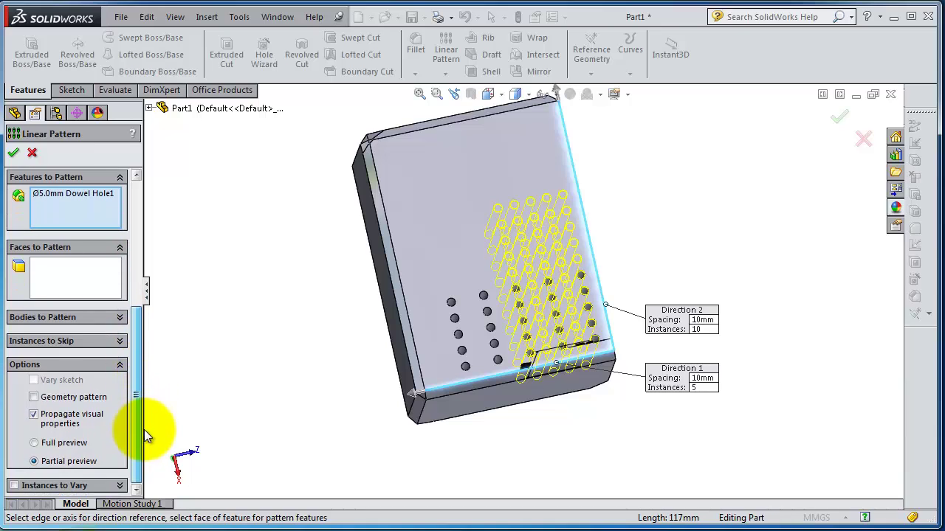
pyautogui.click(120, 342)
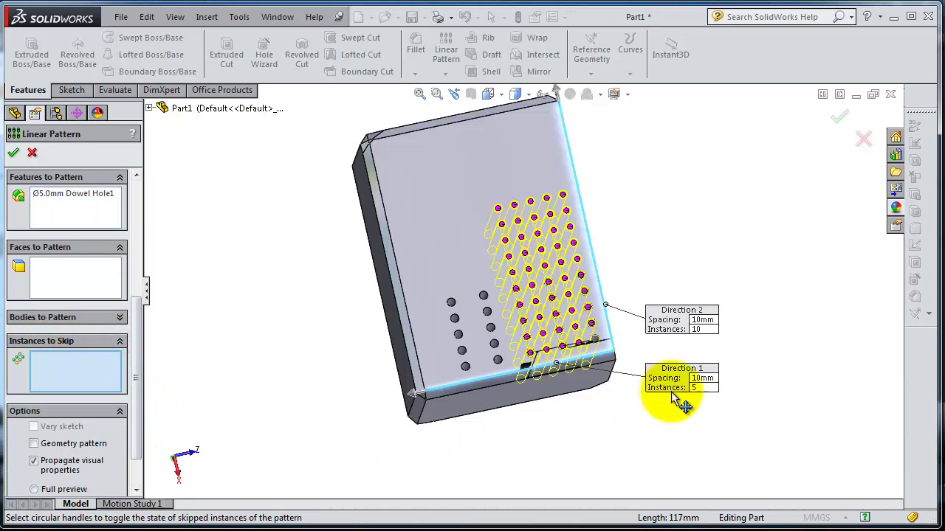
pyautogui.scroll(-8, 558, 280)
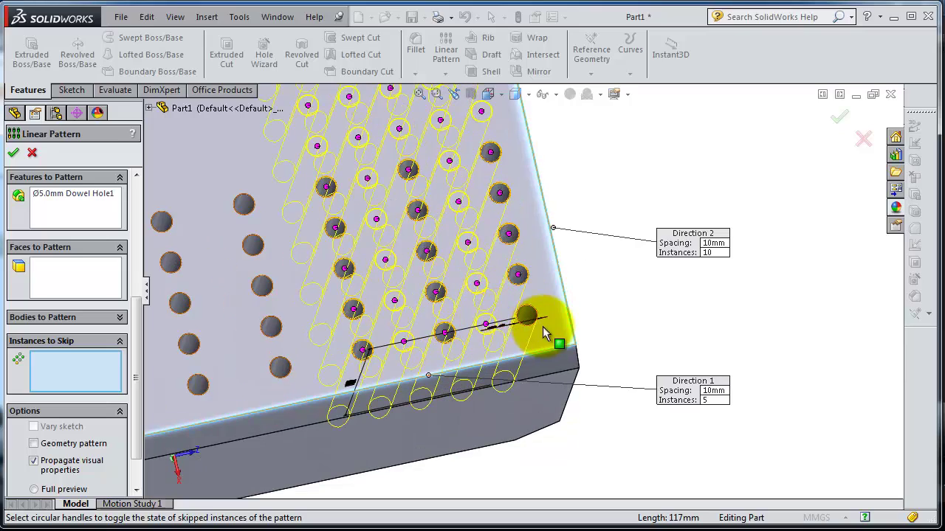
pyautogui.moveTo(595, 302); pyautogui.dragTo(580, 316, button='middle')
pyautogui.click(448, 331)
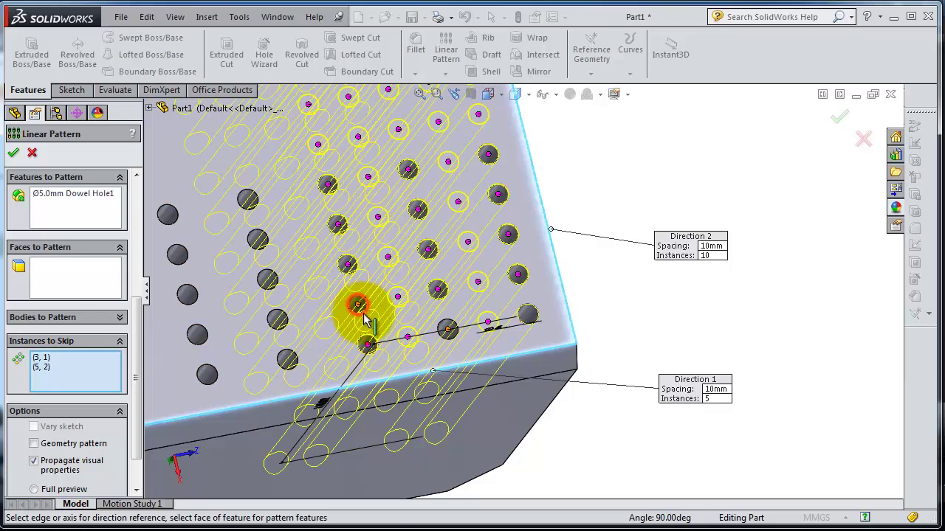
pyautogui.click(348, 266)
pyautogui.click(338, 223)
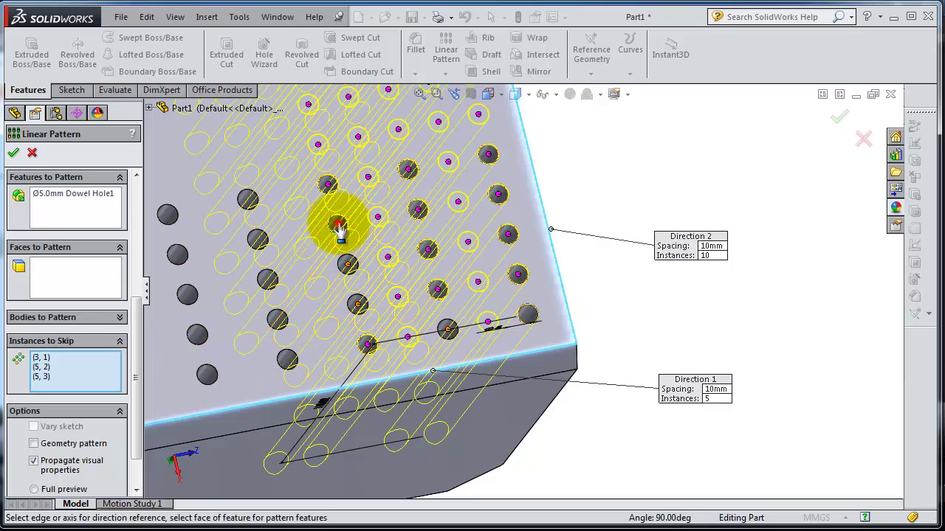
pyautogui.click(417, 212)
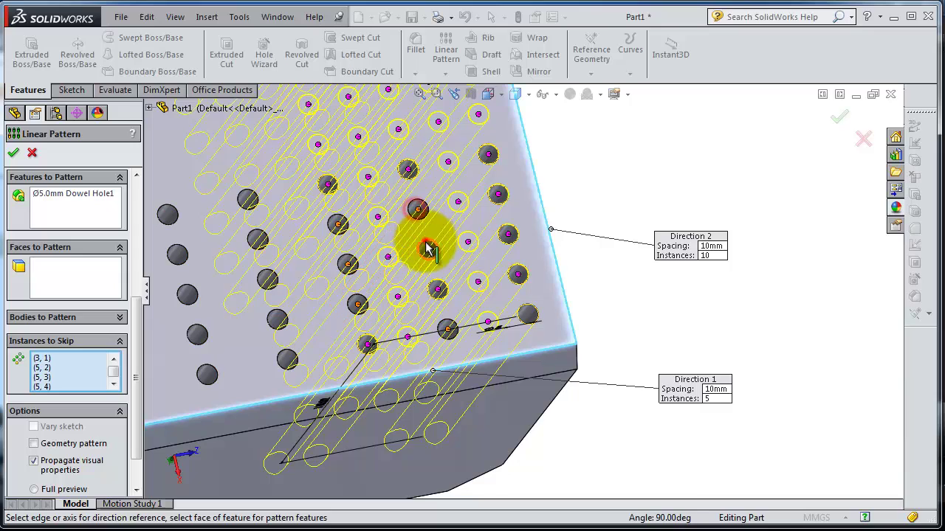
pyautogui.click(437, 289)
pyautogui.click(517, 276)
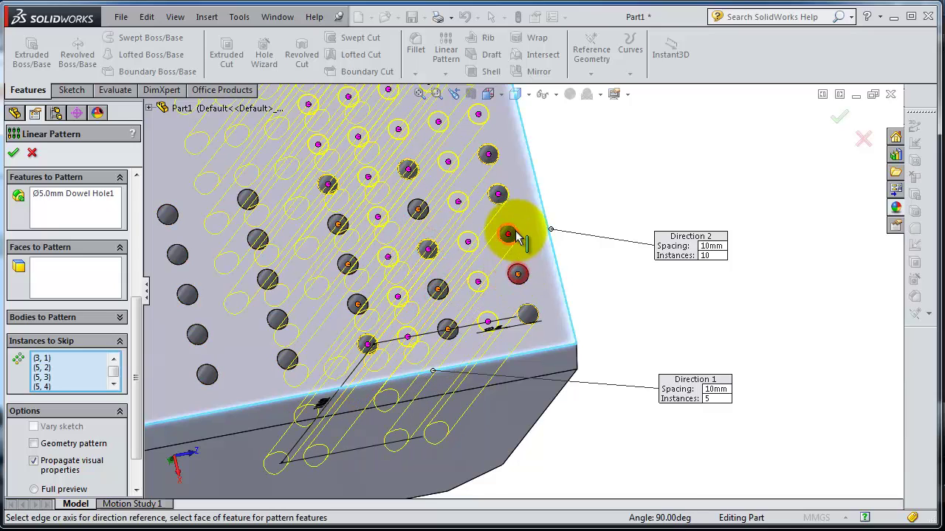
pyautogui.click(508, 235)
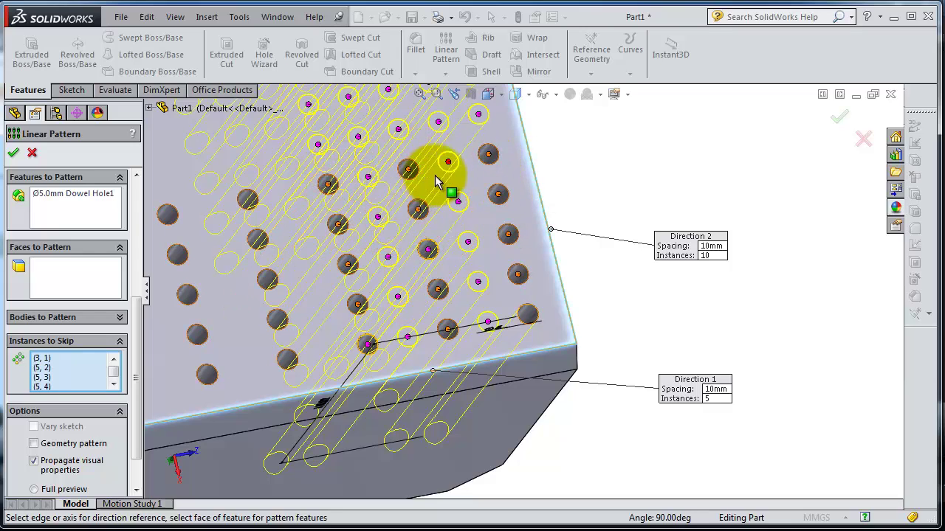
# Skip three more holes in the upper rows and near the side edge.
pyautogui.scroll(2, 438, 169)
pyautogui.scroll(-6, 443, 158)
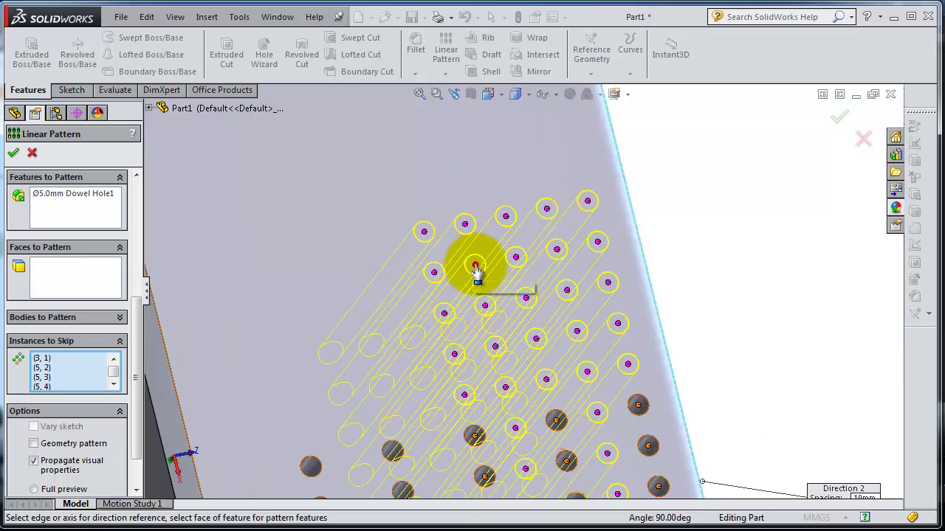
pyautogui.click(474, 266)
pyautogui.click(486, 306)
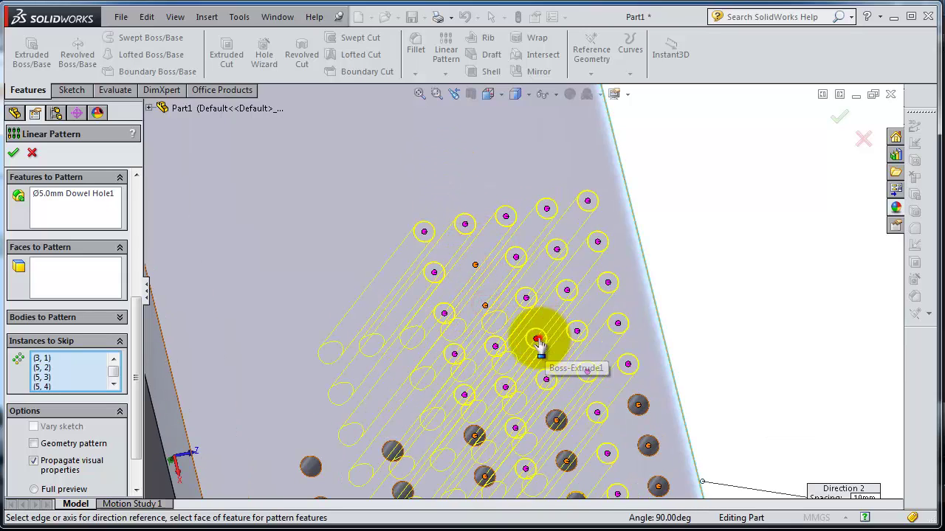
pyautogui.click(584, 332)
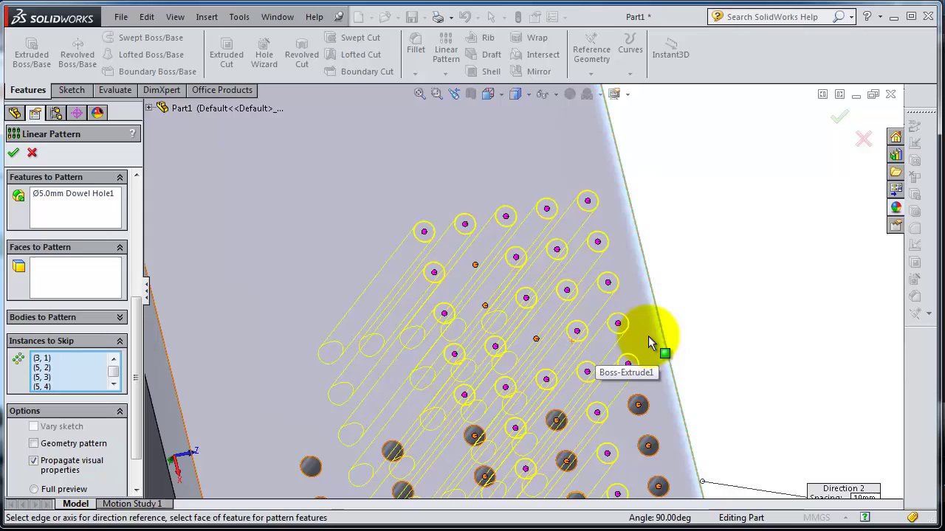
pyautogui.scroll(5, 648, 343)
pyautogui.moveTo(674, 337); pyautogui.dragTo(243, 317, button='middle')
pyautogui.moveTo(138, 352); pyautogui.dragTo(133, 208)
# Confirm LPattern3, cutting the Ø5.0 dowel hole grid with the skipped instances, and inspect the block.
pyautogui.click(13, 153)
pyautogui.moveTo(717, 305); pyautogui.dragTo(667, 343, button='middle')
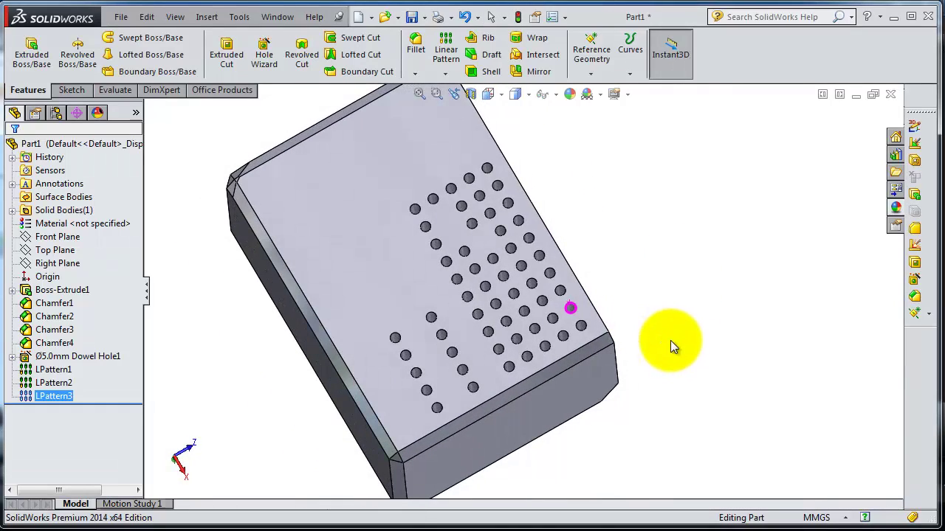